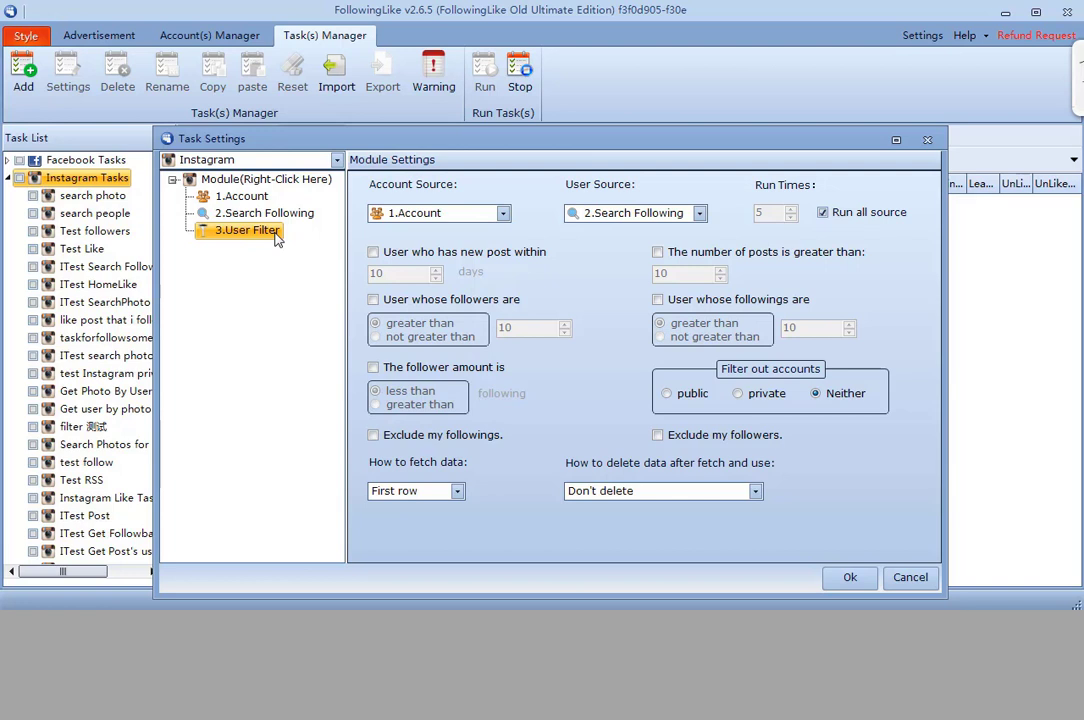
# - Require filtered Instagram users to have a new post within 9 days
pyautogui.click(378, 253)
pyautogui.doubleClick(394, 275)
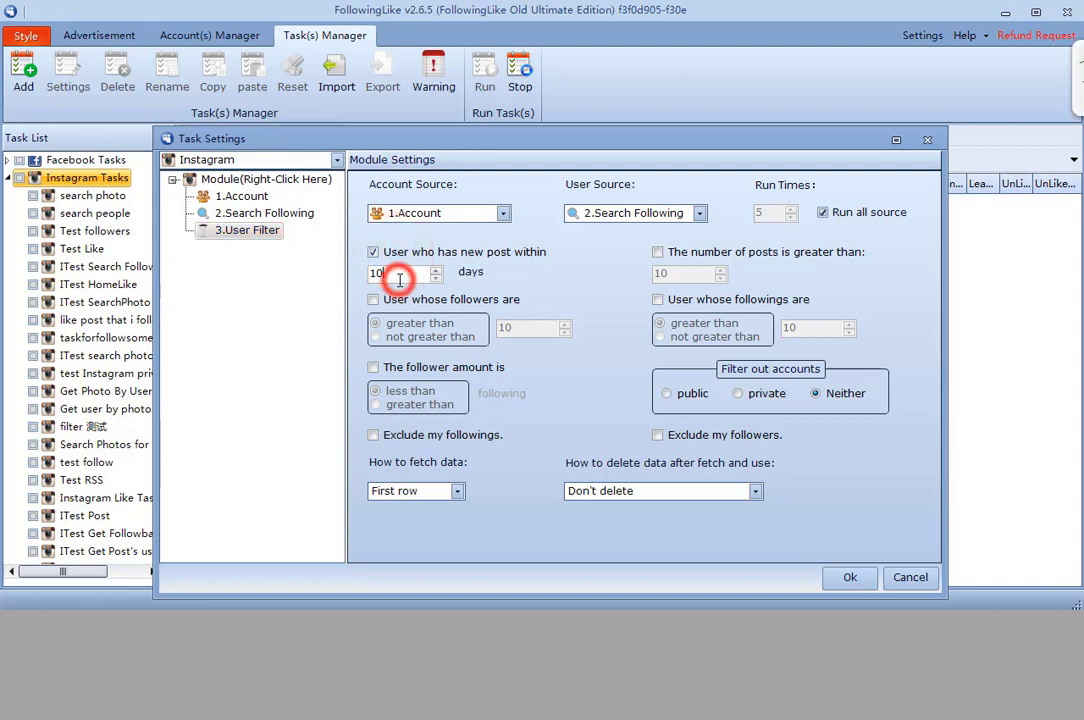
pyautogui.write('9')
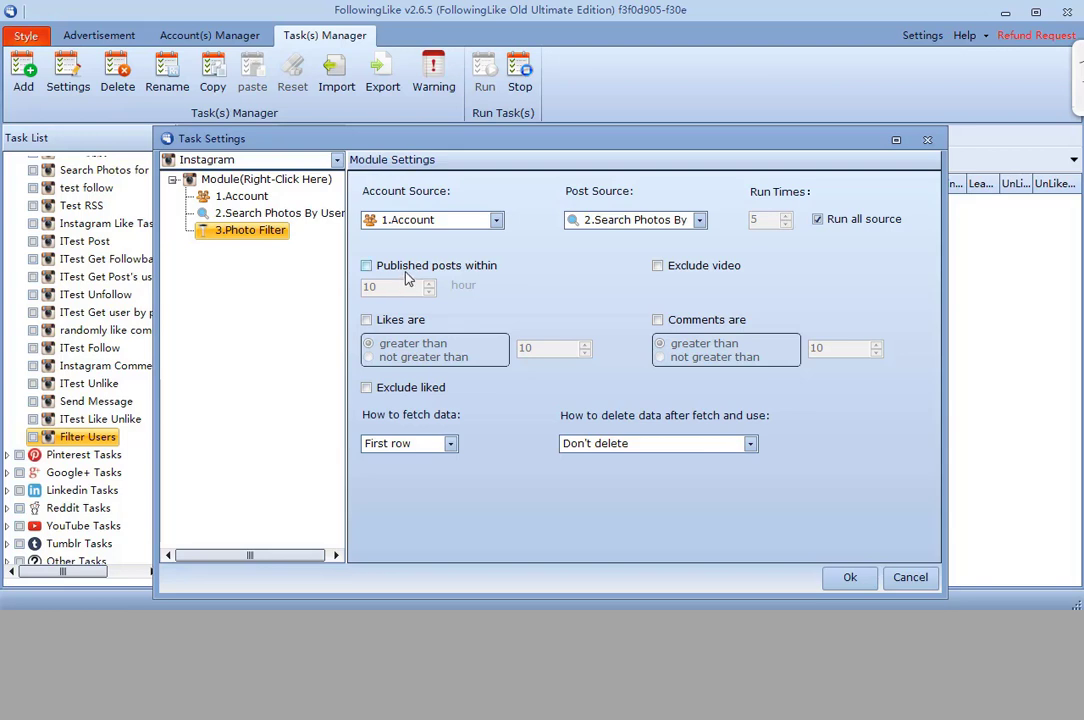
# - Filter photos to only those published within the last 12 hours
pyautogui.click(406, 267)
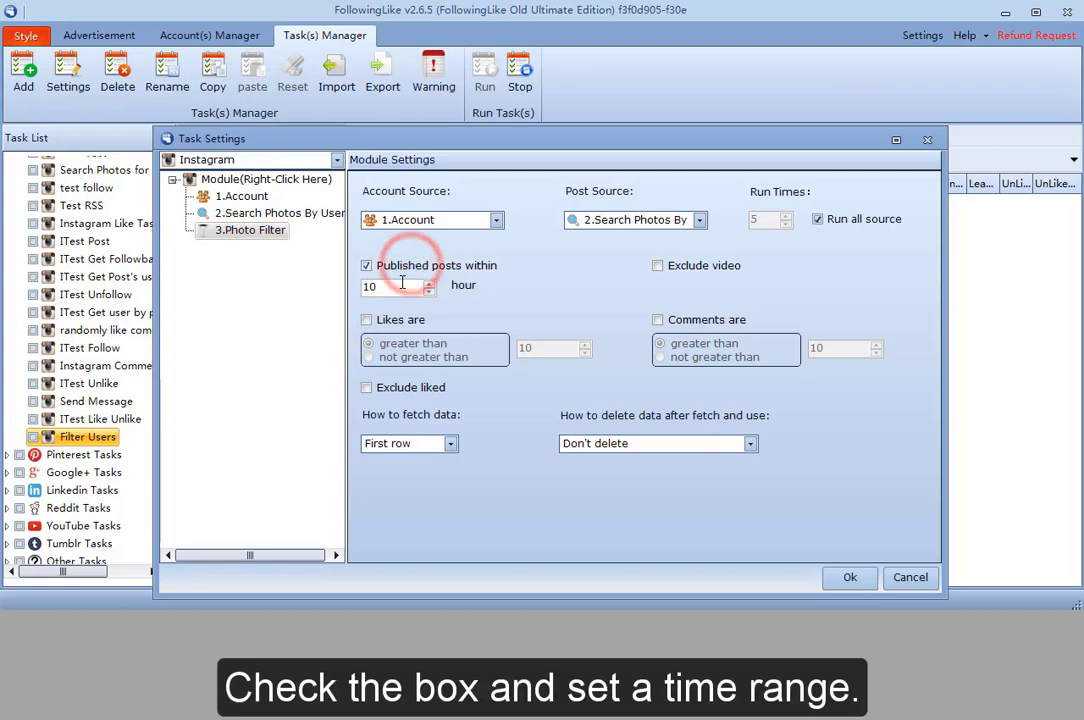
pyautogui.click(400, 286)
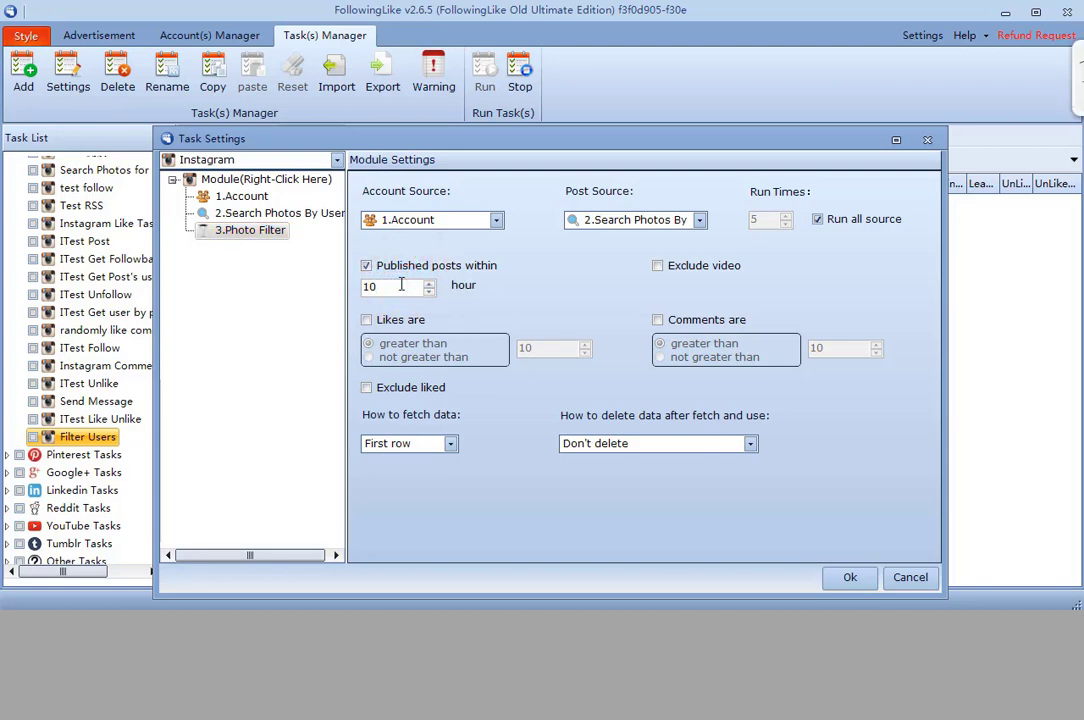
pyautogui.press('BackSpace')
pyautogui.write('0')
pyautogui.press('BackSpace')
pyautogui.write('240')
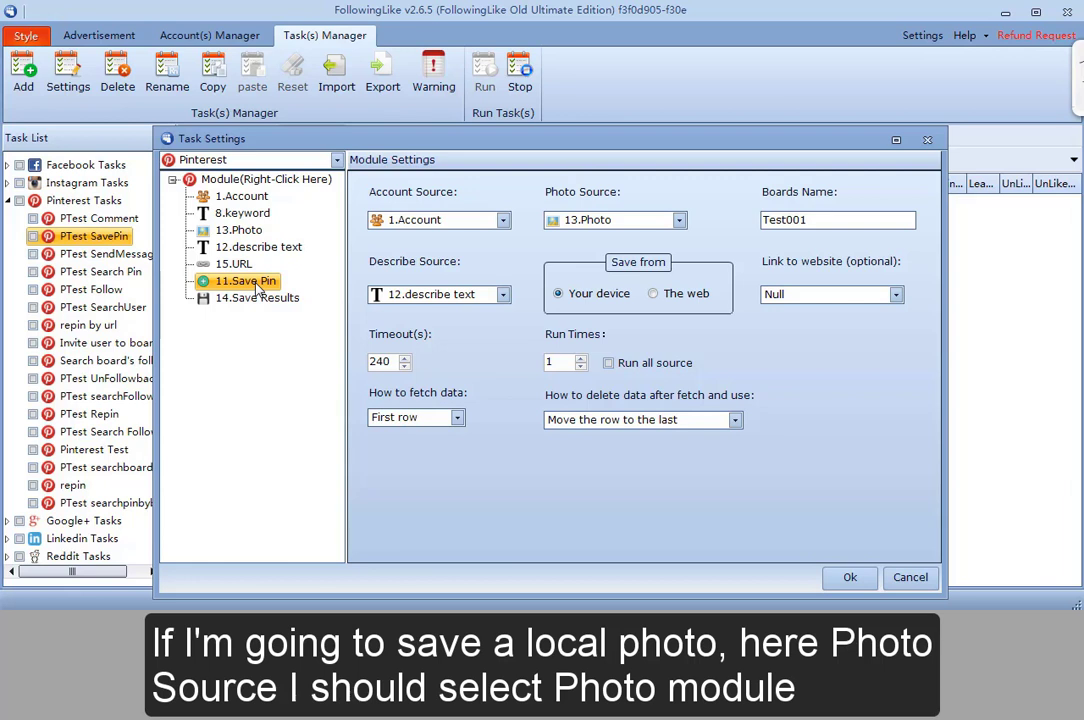
# - Switch Save Pin from saving device photos to saving photos from the web
pyautogui.click(607, 221)
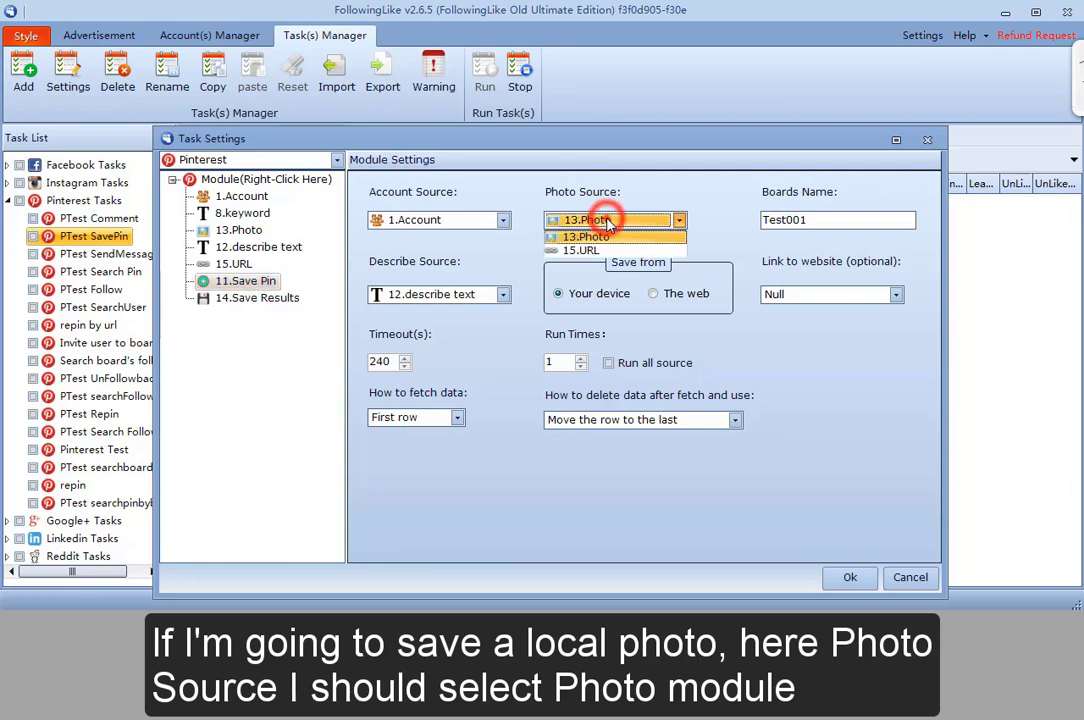
pyautogui.click(610, 228)
pyautogui.click(572, 296)
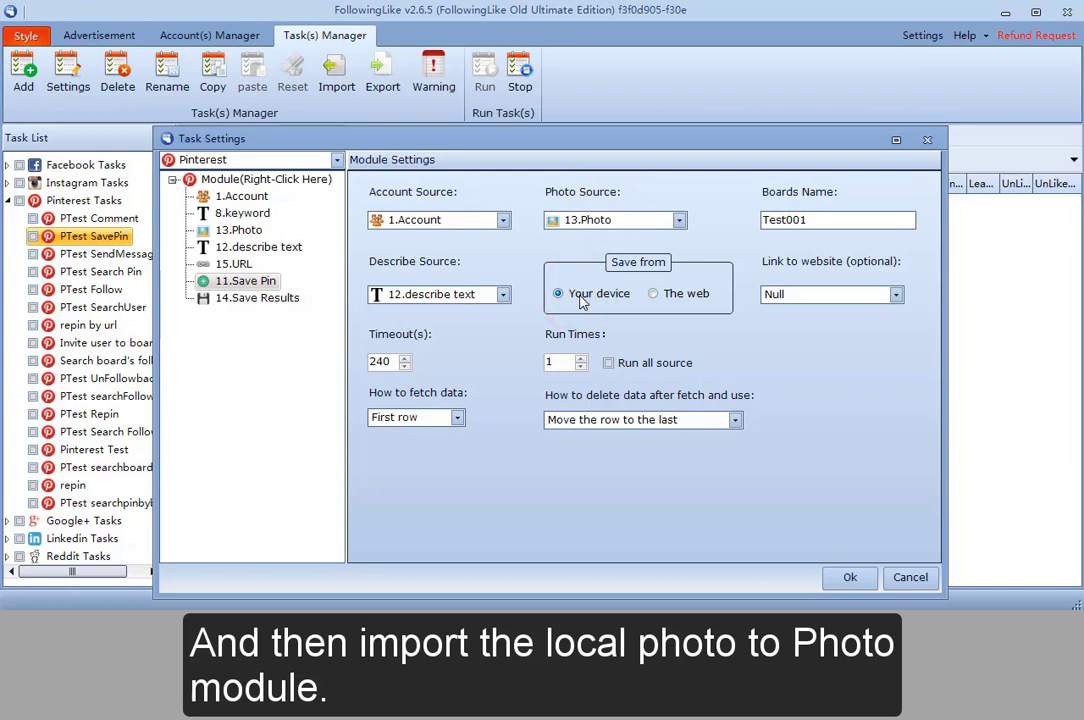
pyautogui.click(684, 298)
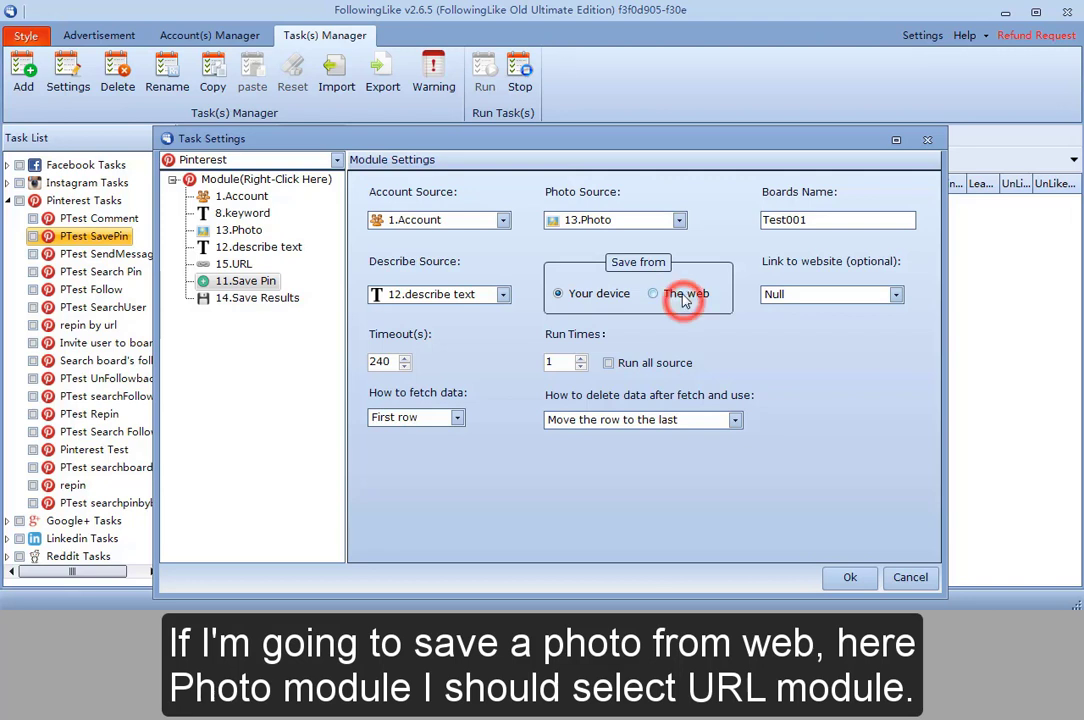
# - Use 15.URL as the photo source and select the board name Test001
pyautogui.click(648, 221)
pyautogui.click(634, 247)
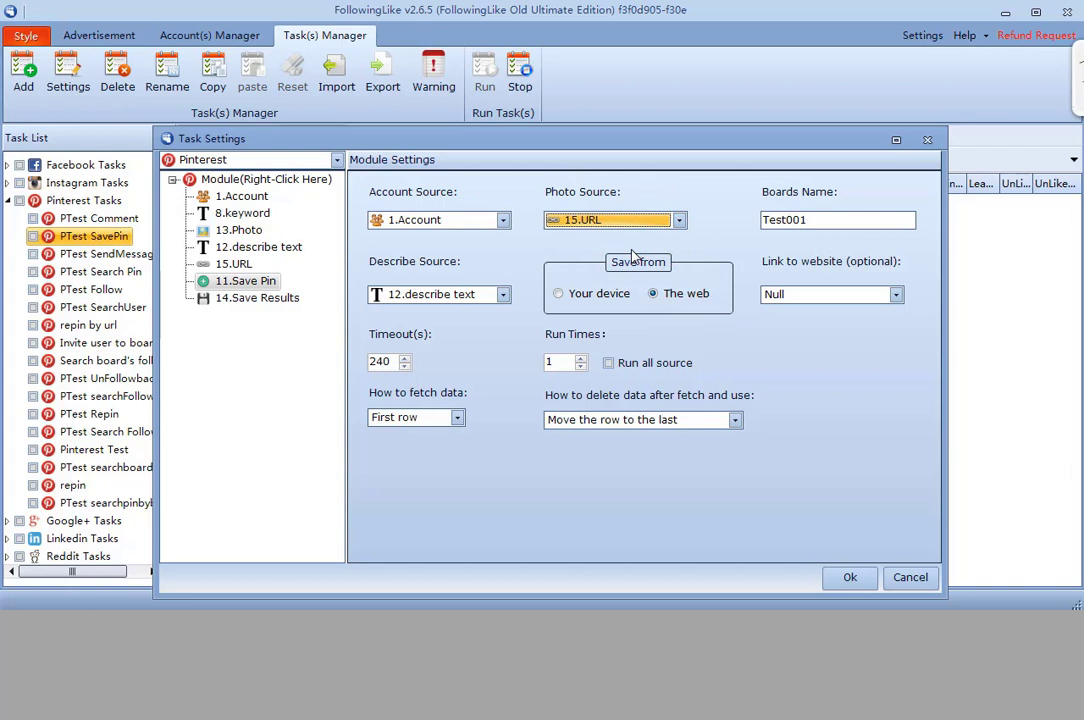
pyautogui.click(820, 220)
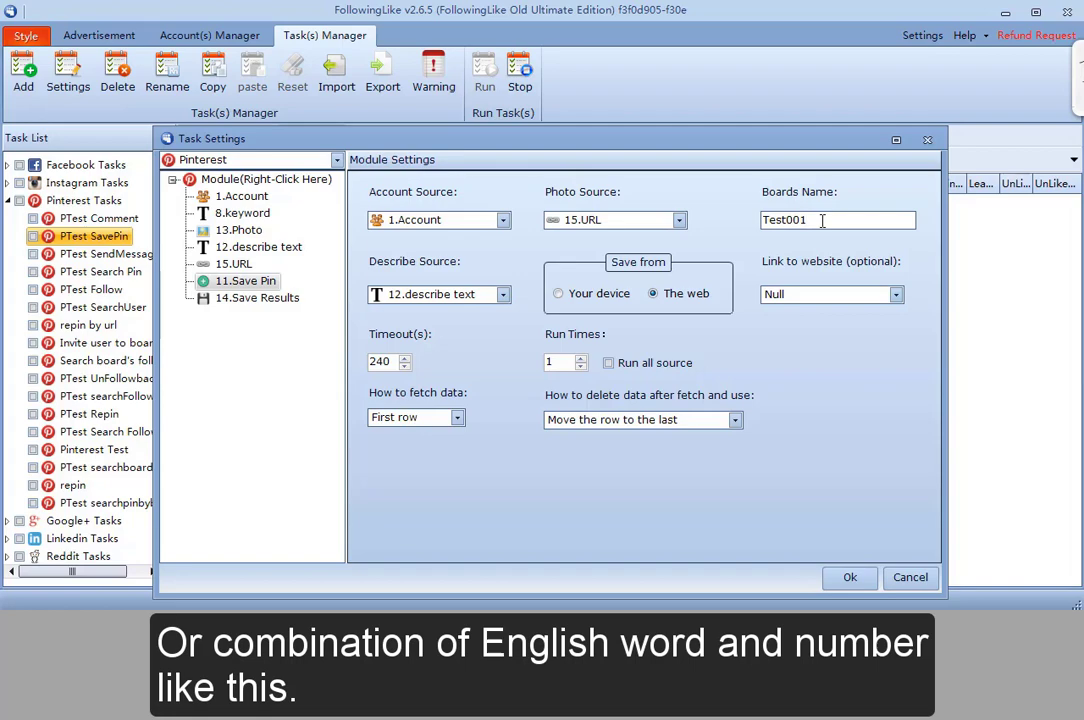
pyautogui.doubleClick(820, 220)
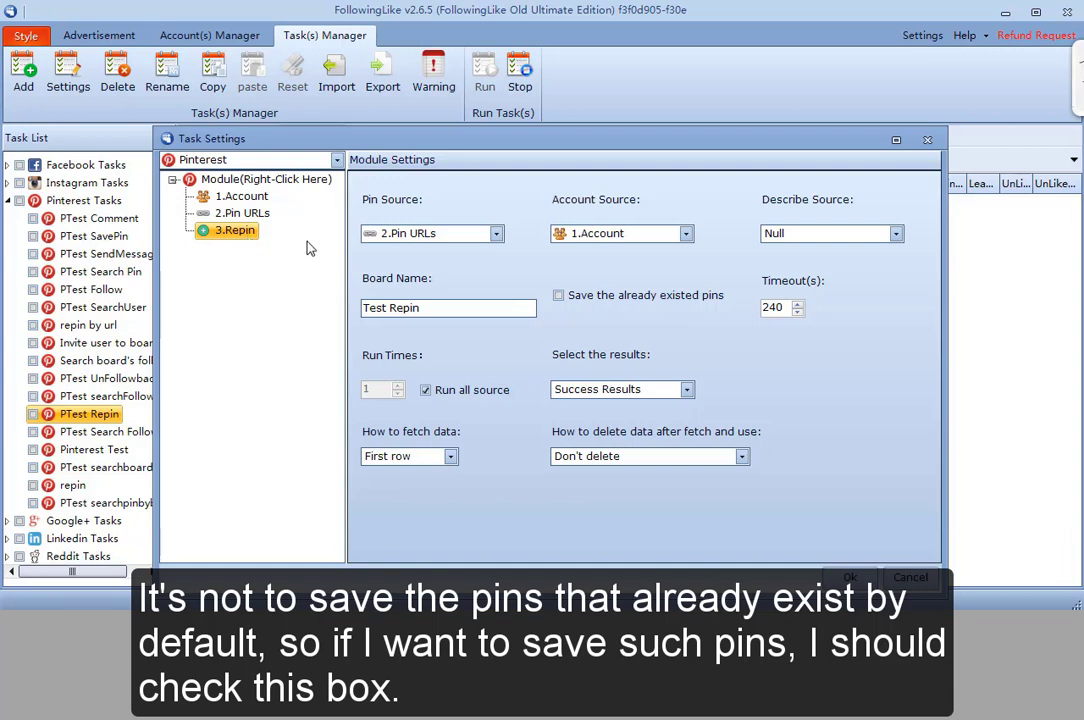
# - Enable saving already existing pins and put the cursor in the Test Repin board name
pyautogui.click(630, 298)
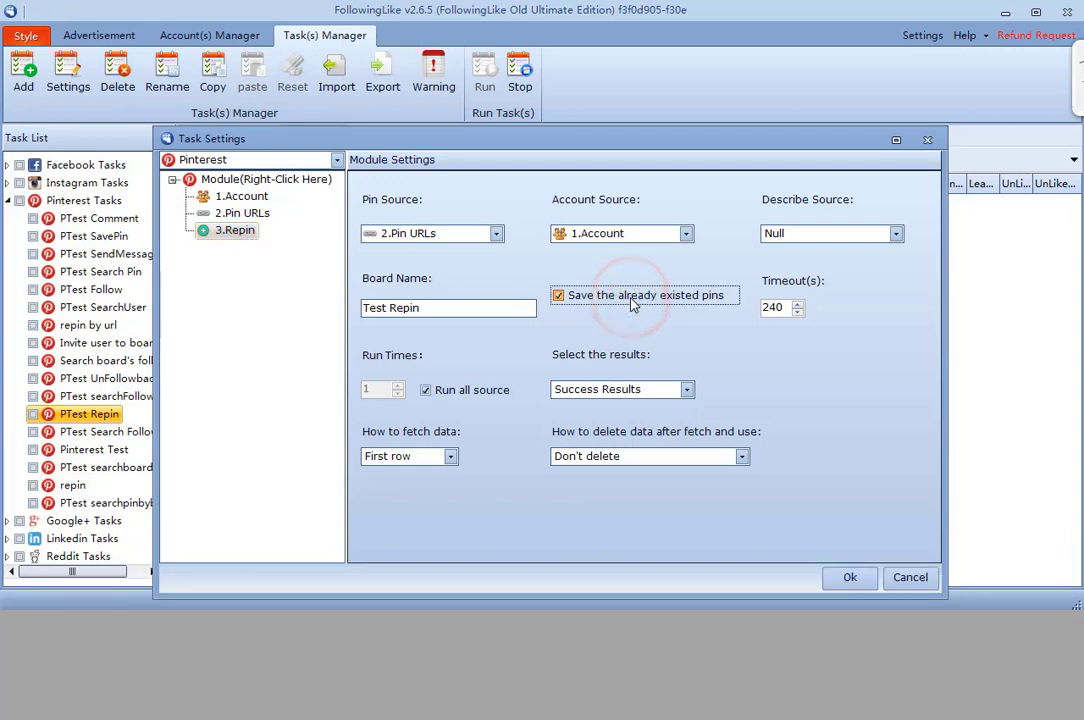
pyautogui.click(461, 308)
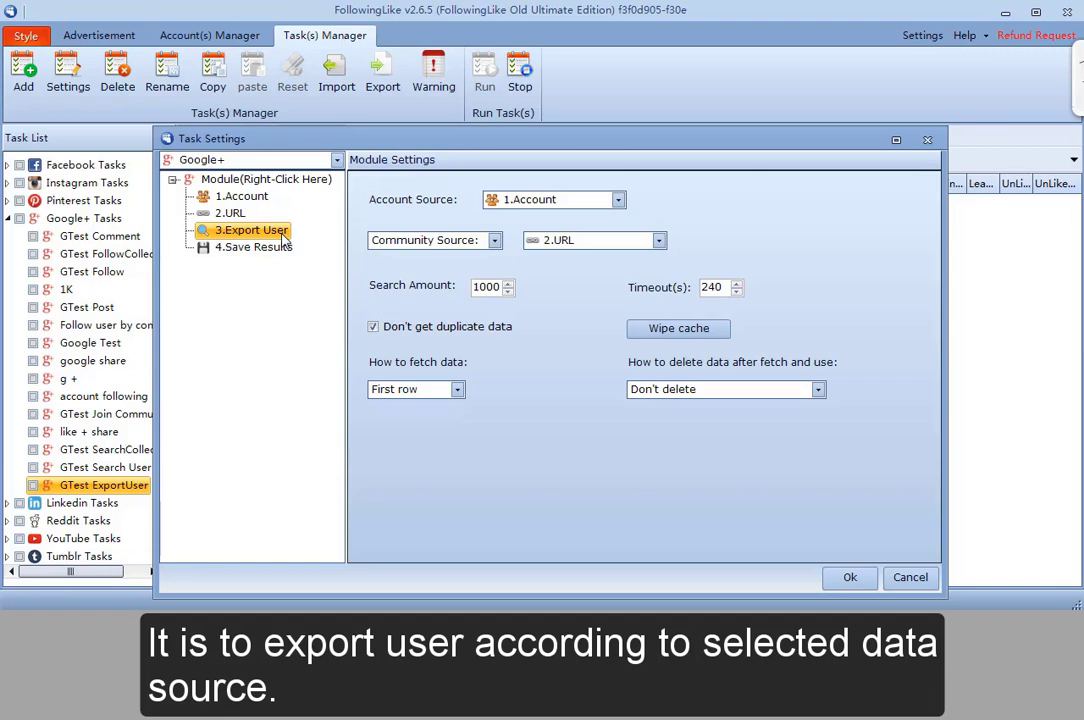
# - Check the community source type and 2.URL source options, leaving both unchanged
pyautogui.click(428, 241)
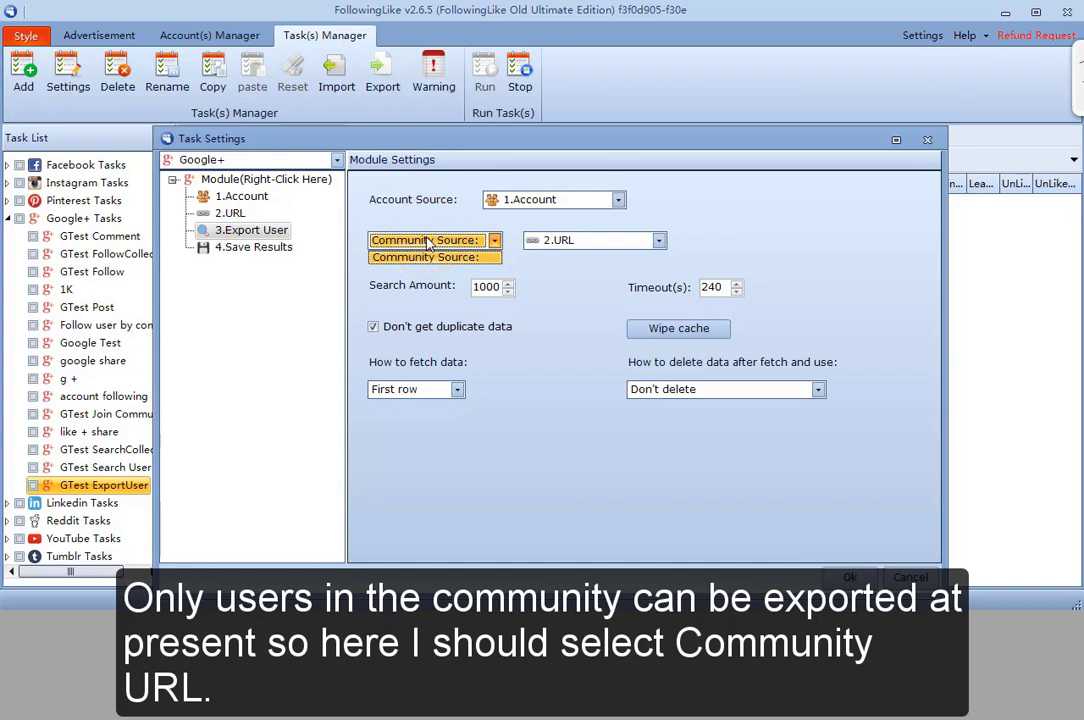
pyautogui.click(424, 241)
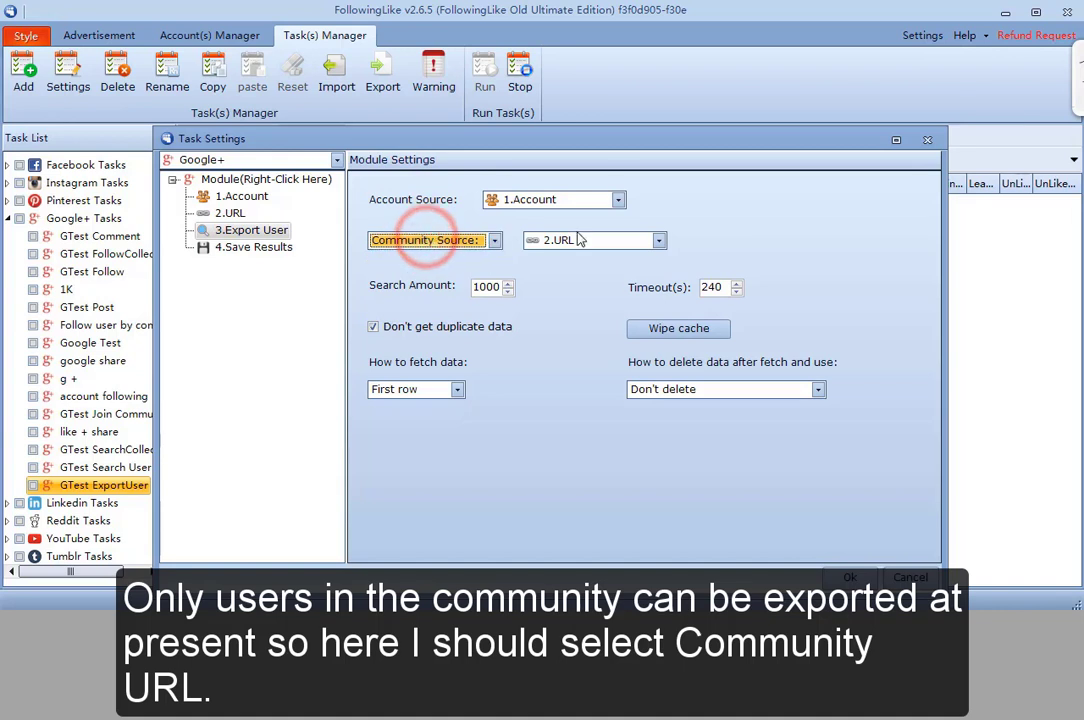
pyautogui.click(650, 240)
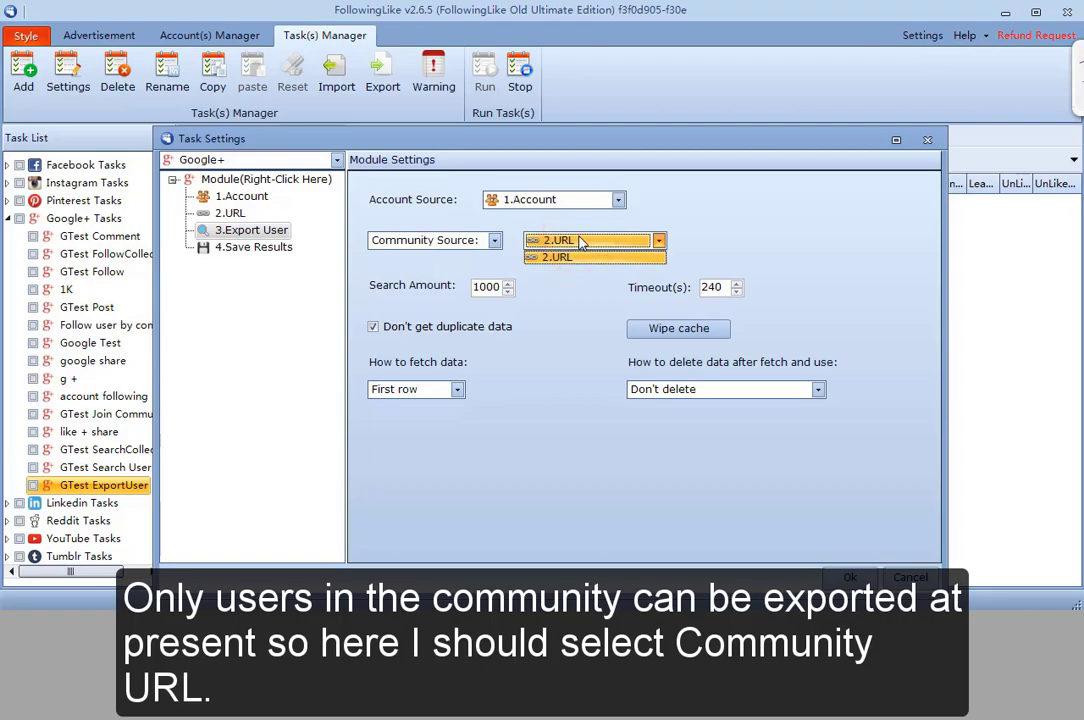
pyautogui.click(580, 242)
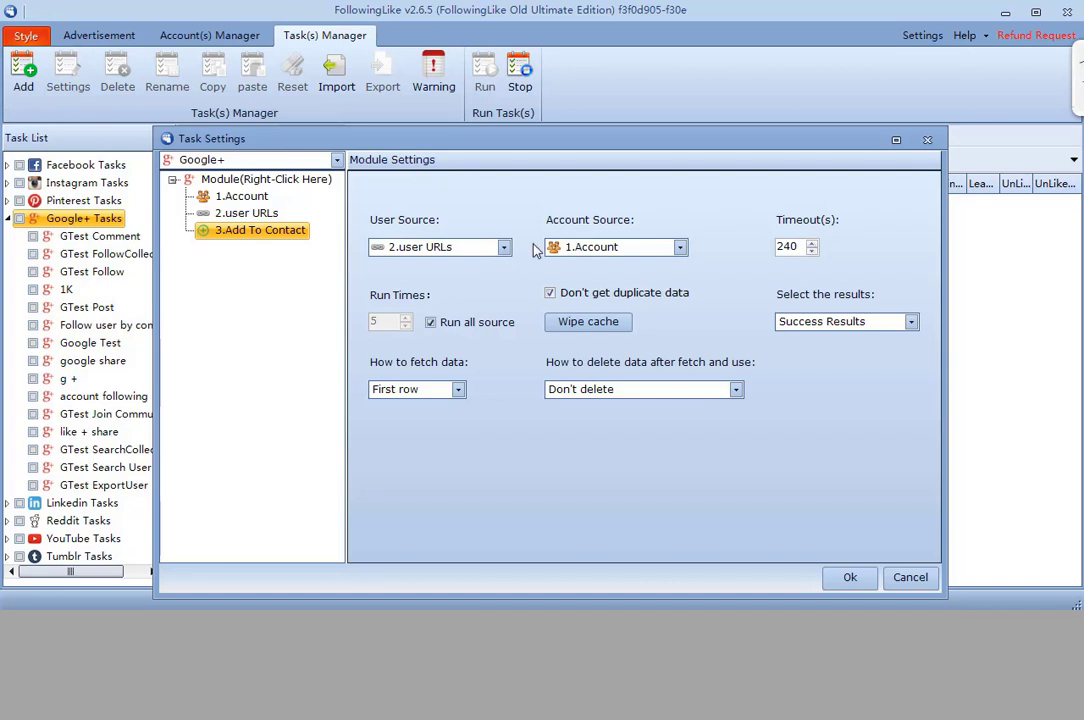
pyautogui.click(502, 247)
pyautogui.click(502, 248)
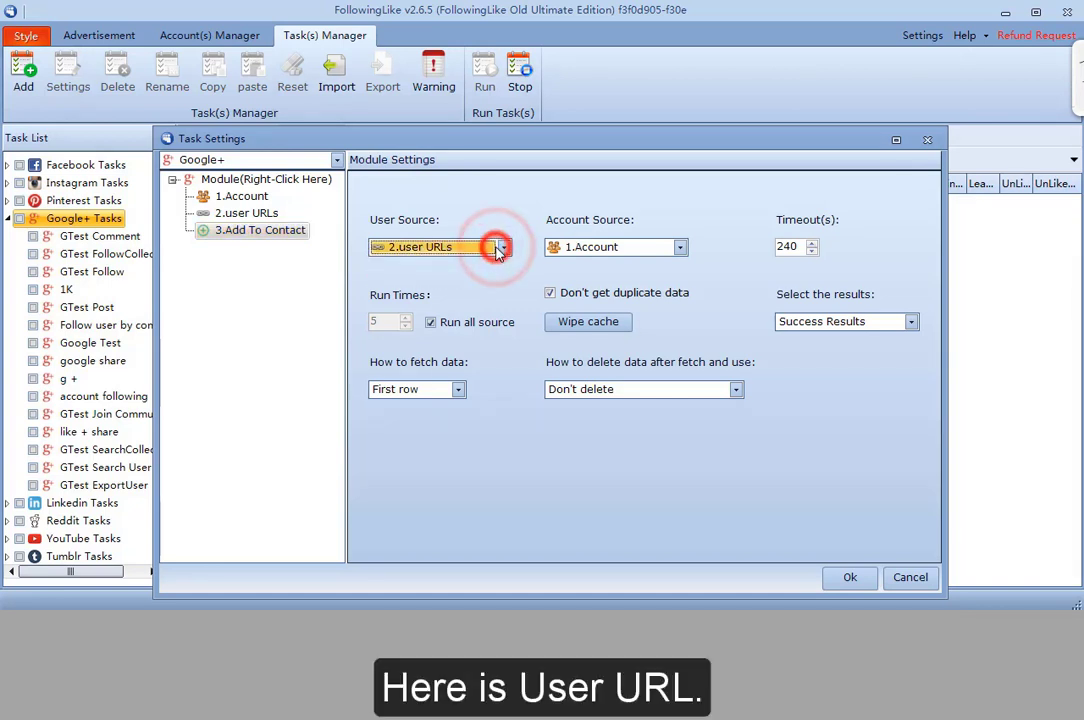
pyautogui.click(581, 246)
pyautogui.click(588, 250)
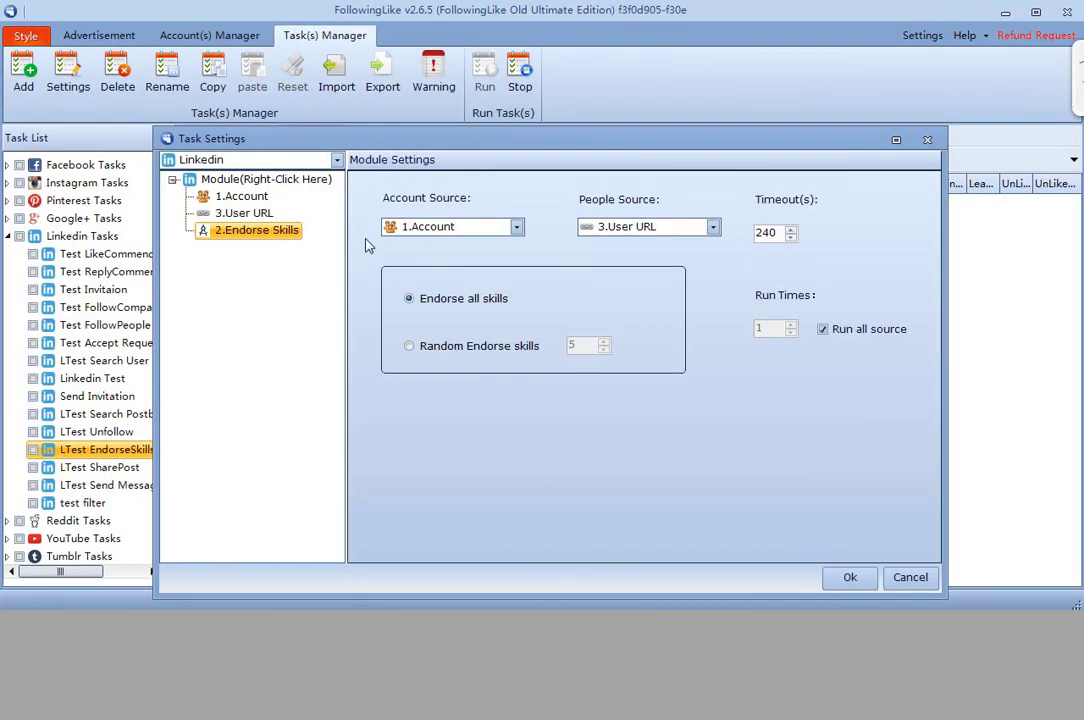
# - Show Endorse Skills, keeping 3.User URL as people source and 1.Account as account
pyautogui.click(296, 233)
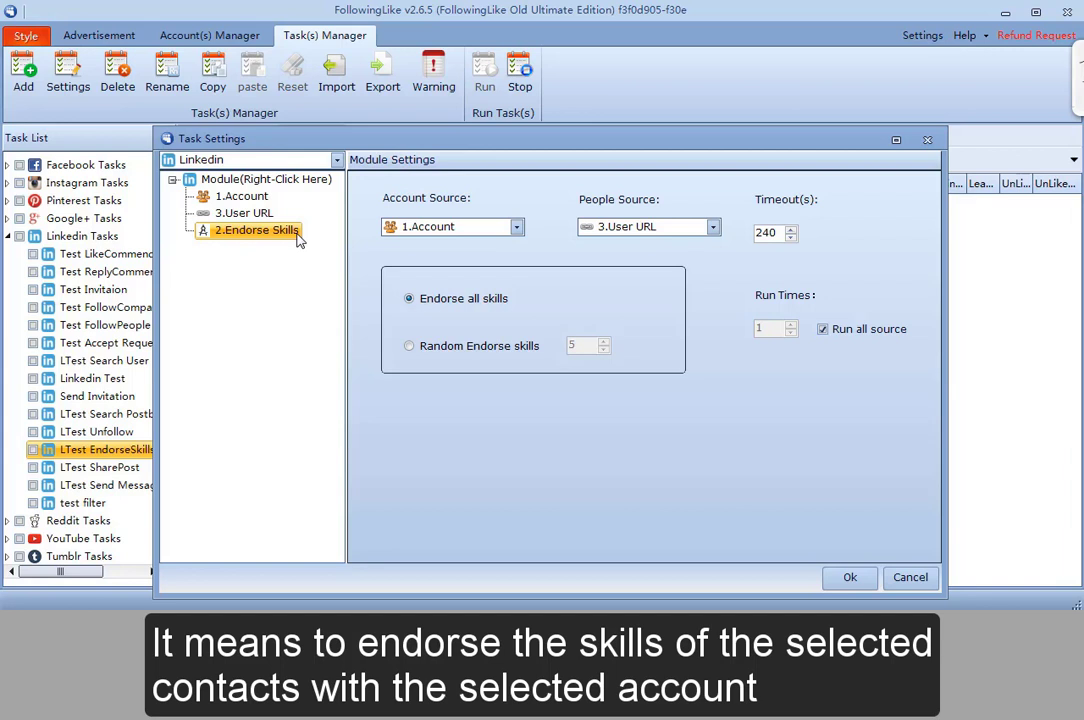
pyautogui.click(603, 228)
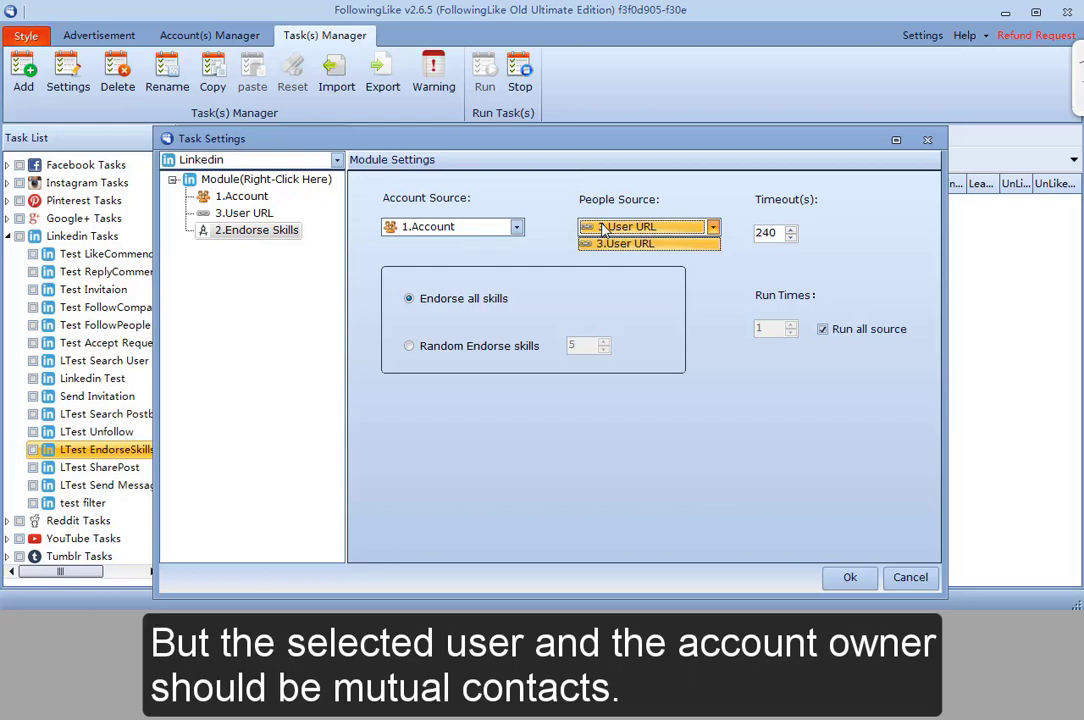
pyautogui.click(490, 227)
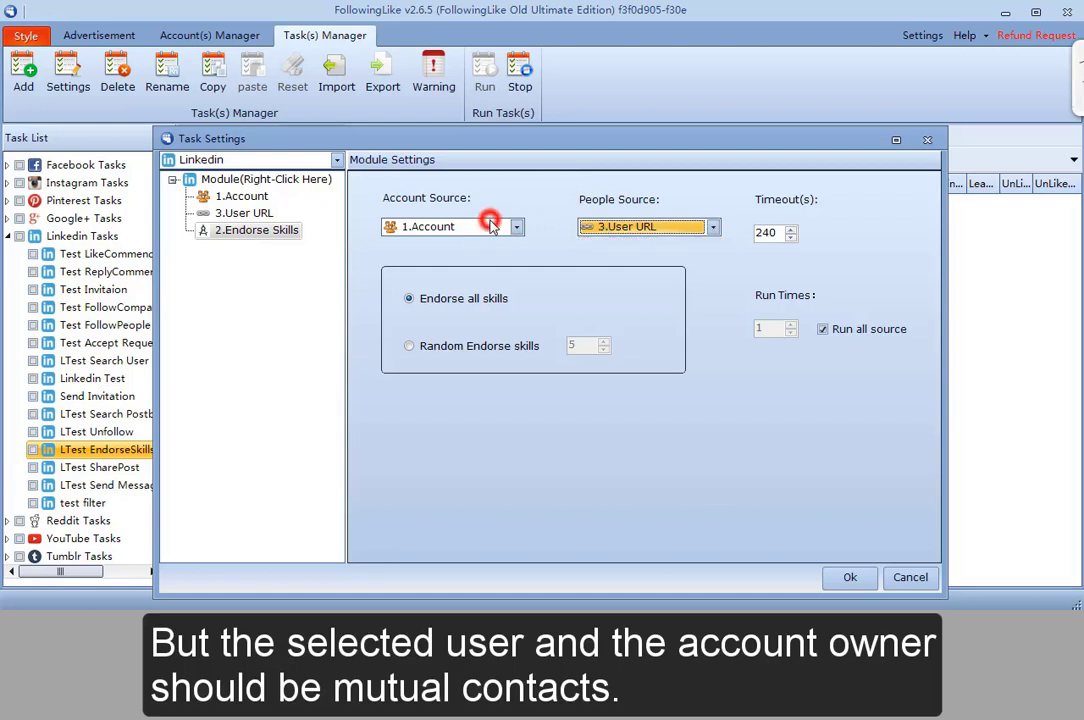
pyautogui.click(490, 227)
pyautogui.click(490, 228)
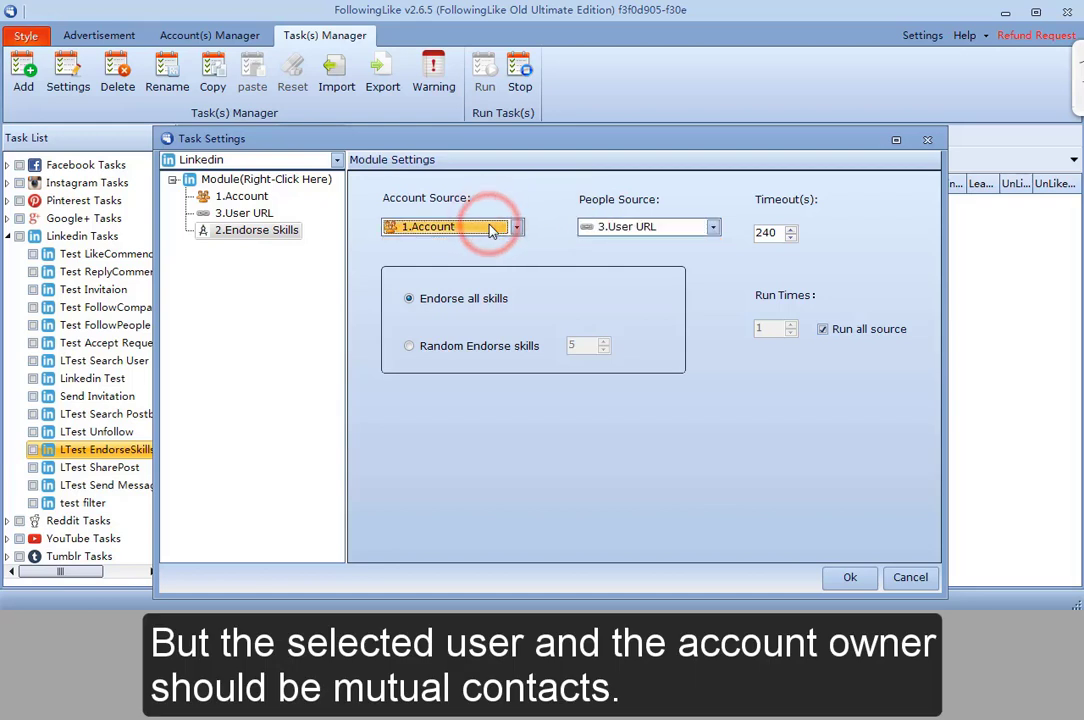
# - Endorse a random number of skills, set to 5, instead of all skills
pyautogui.click(484, 300)
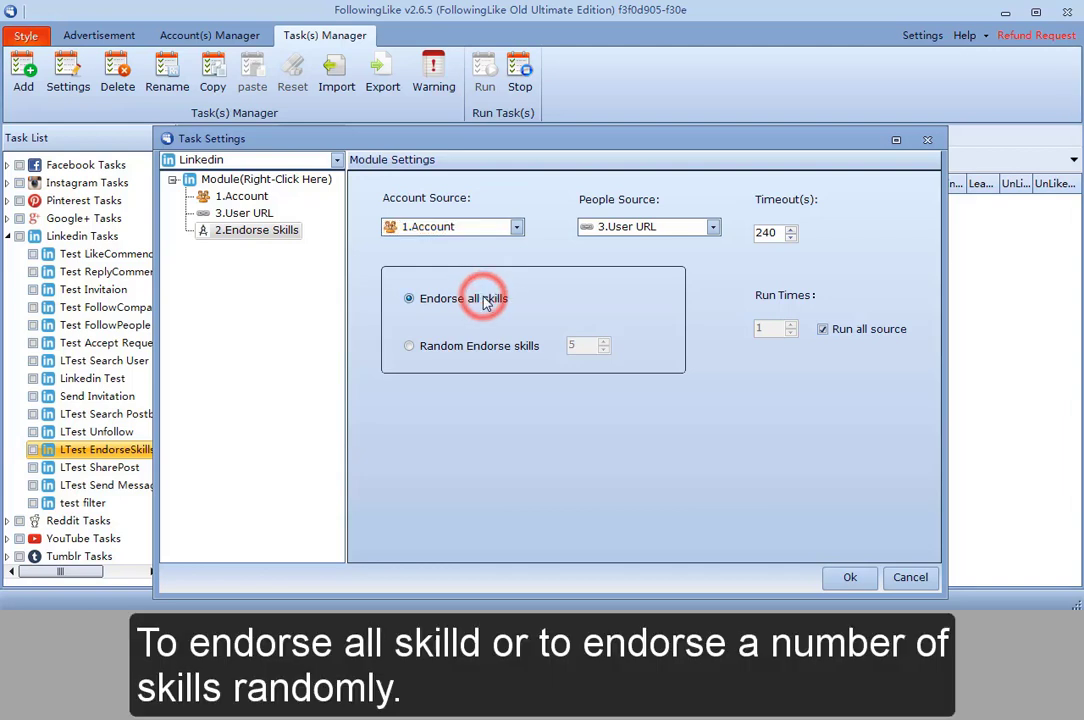
pyautogui.click(465, 348)
pyautogui.click(408, 346)
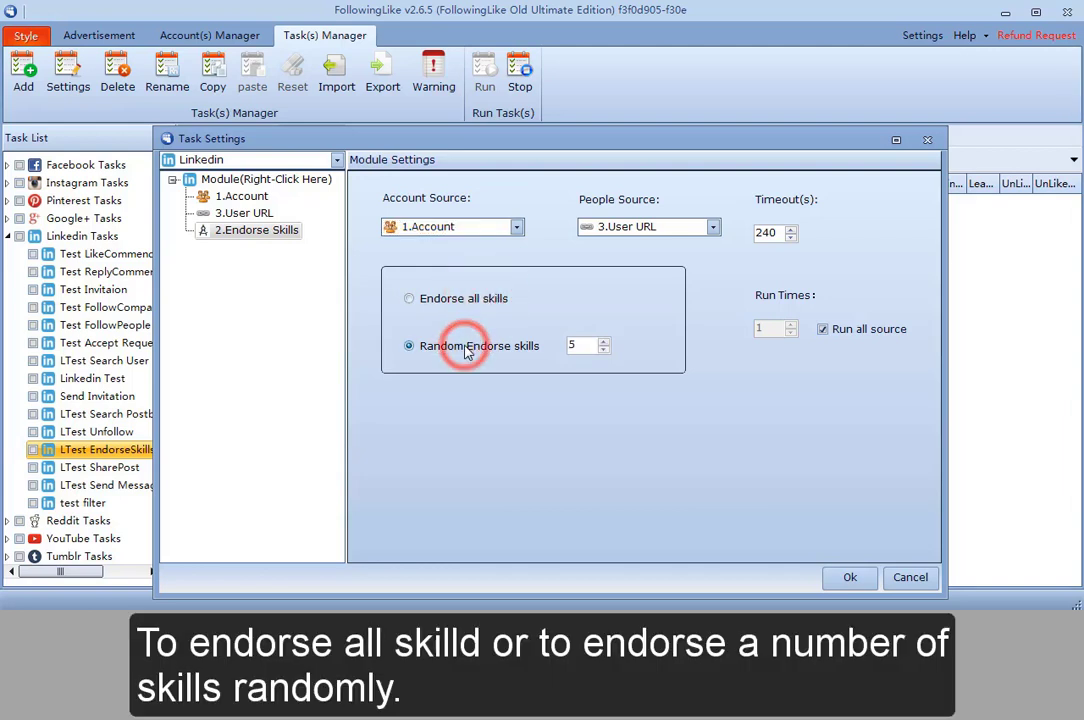
pyautogui.click(579, 344)
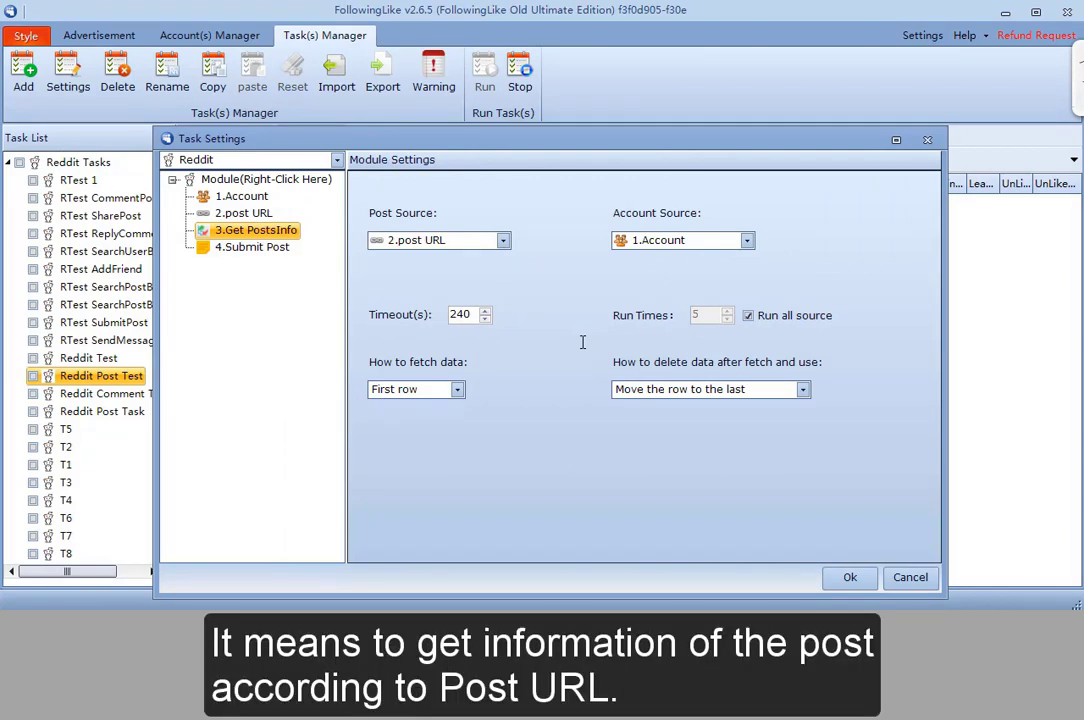
# - Display the 3.Get PostsInfo module settings of the Reddit Post Test task
pyautogui.click(290, 236)
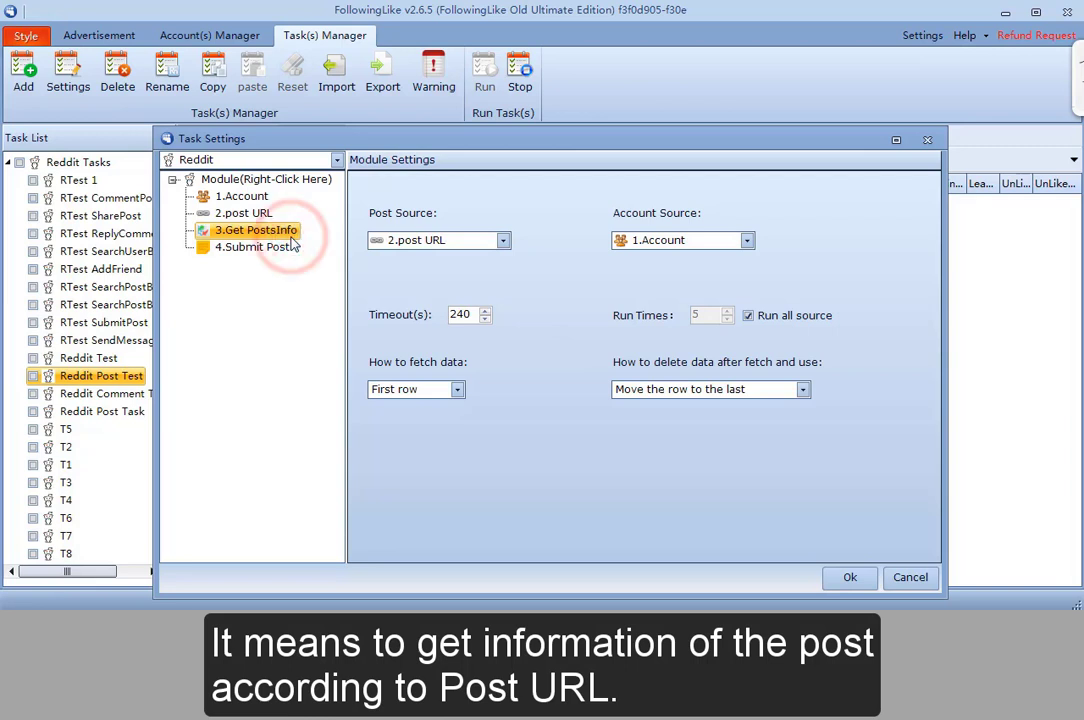